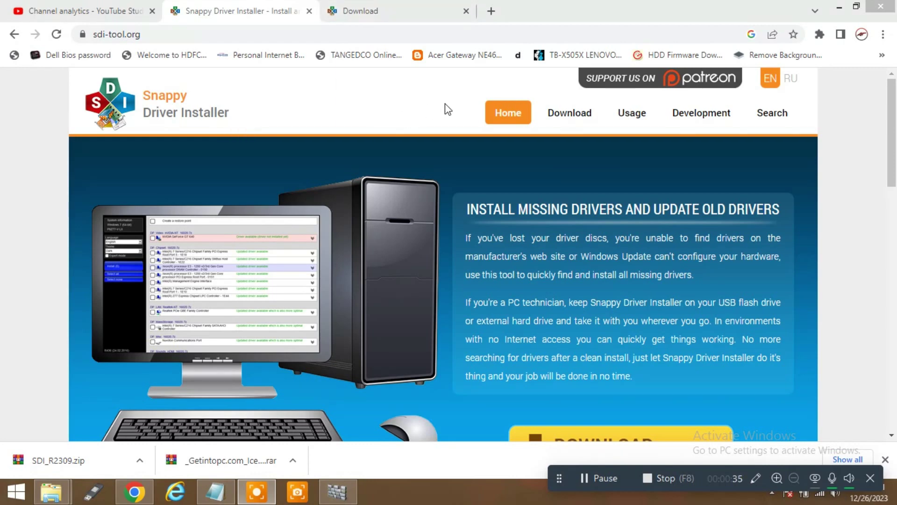
- Switch to the sdi-tool.org download page listing the SDI Full and SDI Lite versions
left_click(413, 10)
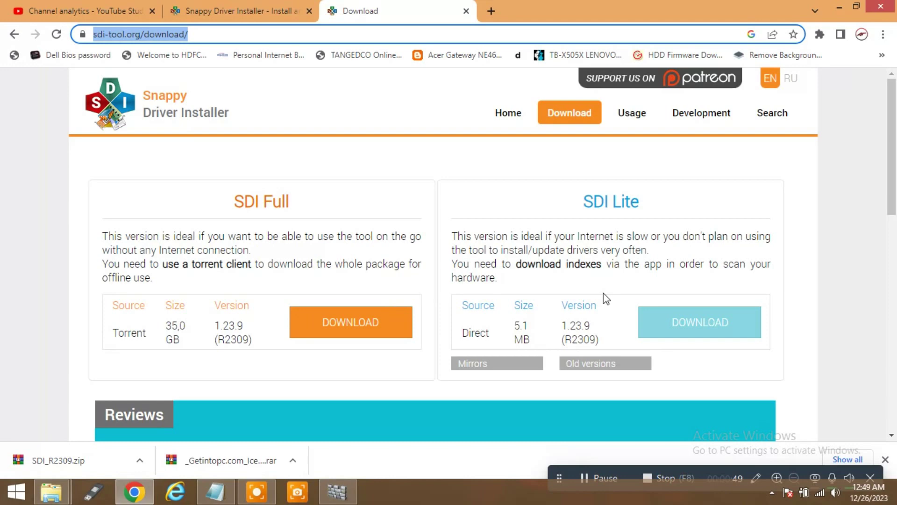
- Open SDI_R2309.zip in WinRAR, run SDI_x64_R2309.exe, and allow it through the firewall
left_click(96, 462)
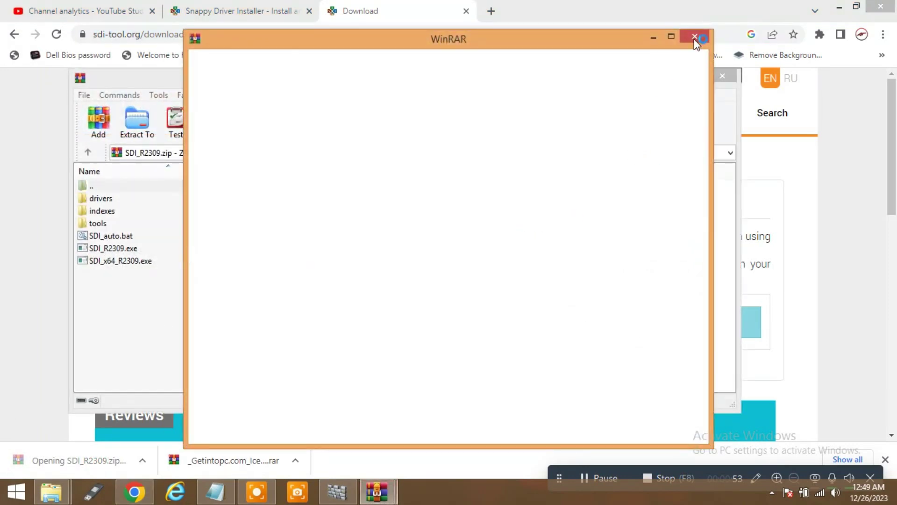
left_click(695, 36)
double_click(107, 261)
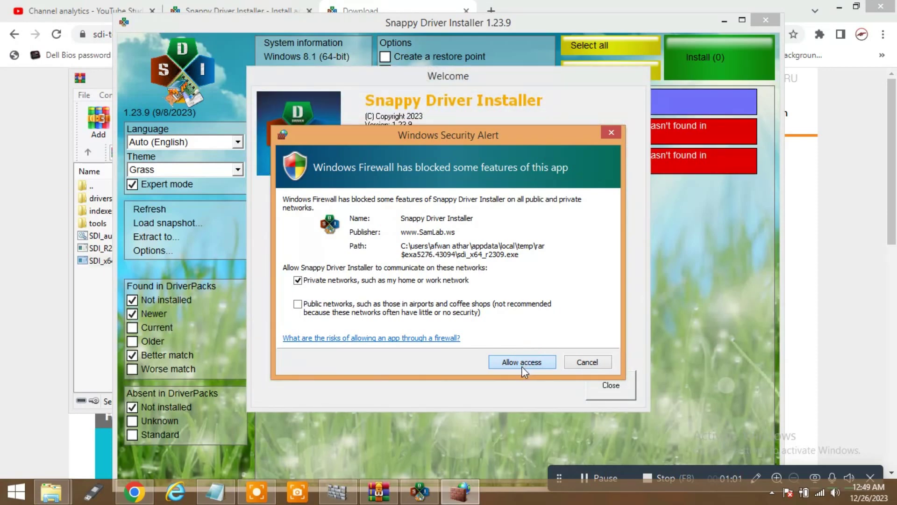
left_click(522, 366)
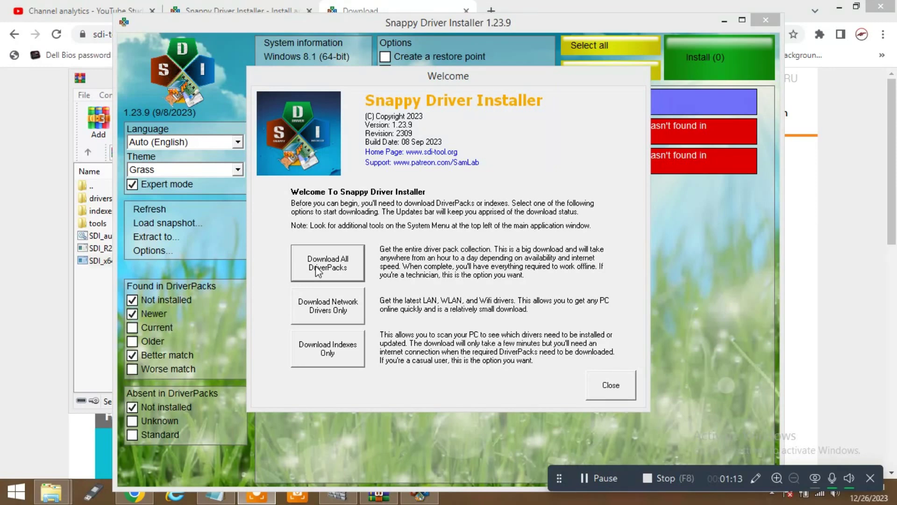
- Choose Download All DriverPacks (39.2 GB) in Snappy Driver Installer, then close it
key("alt+Tab")
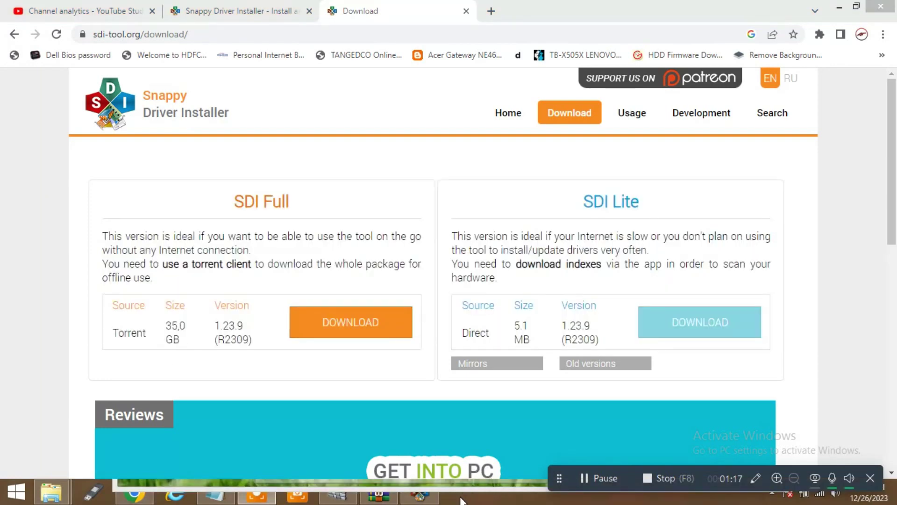
left_click(419, 491)
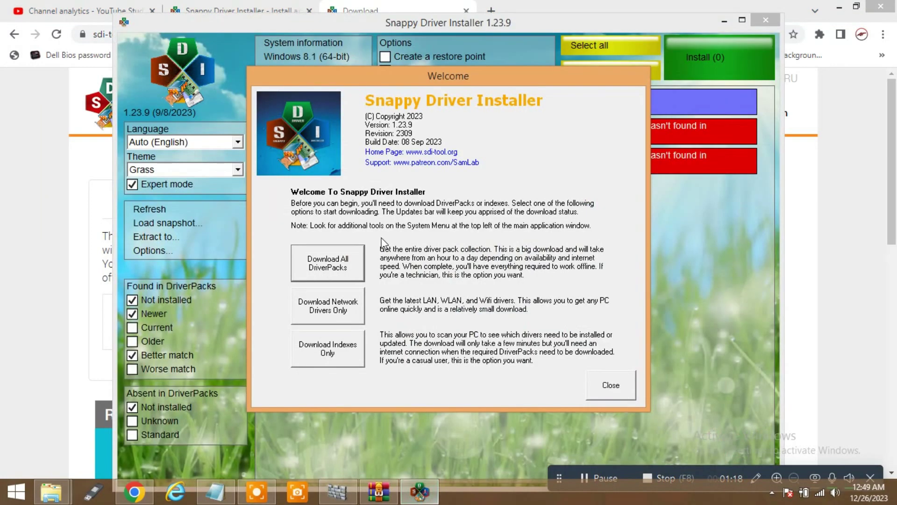
left_click(328, 265)
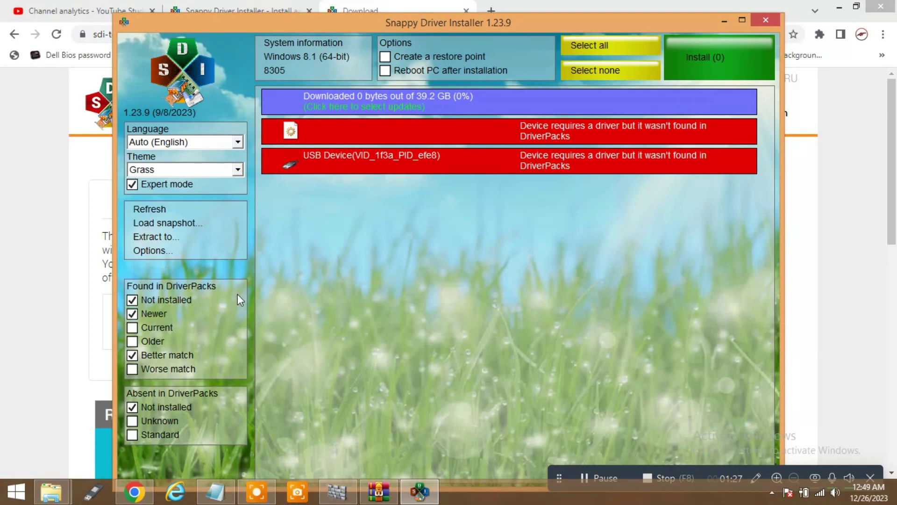
left_click(776, 22)
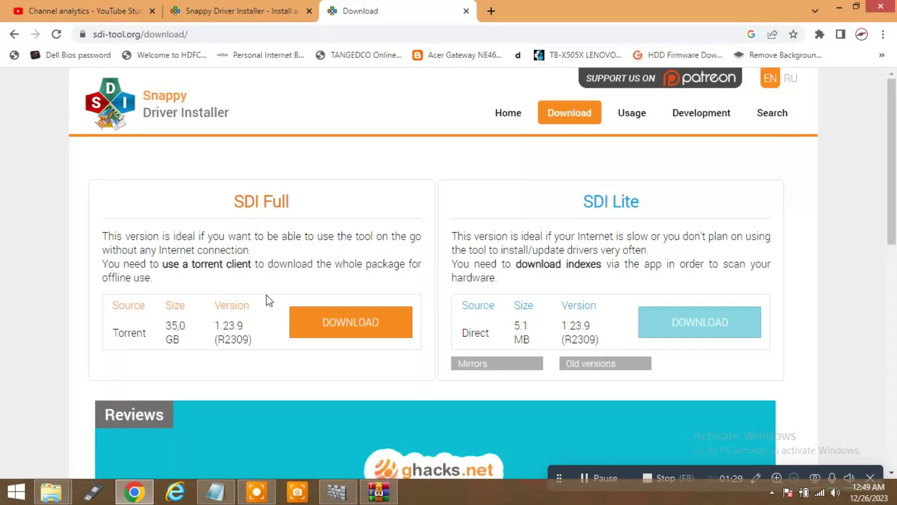
- Save the logs folder and sdi.cfg back into SDI_R2309.zip, then relaunch SDI_R2309.exe from the archive
left_click(379, 490)
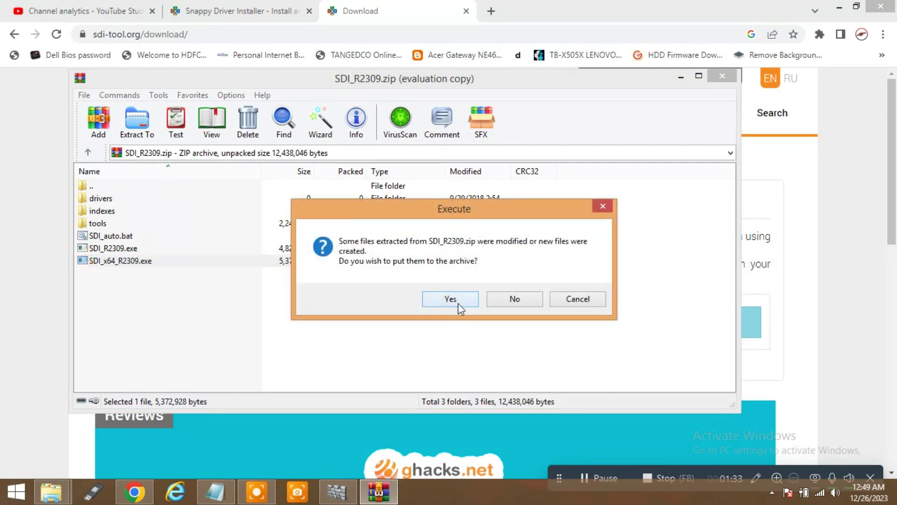
left_click(458, 304)
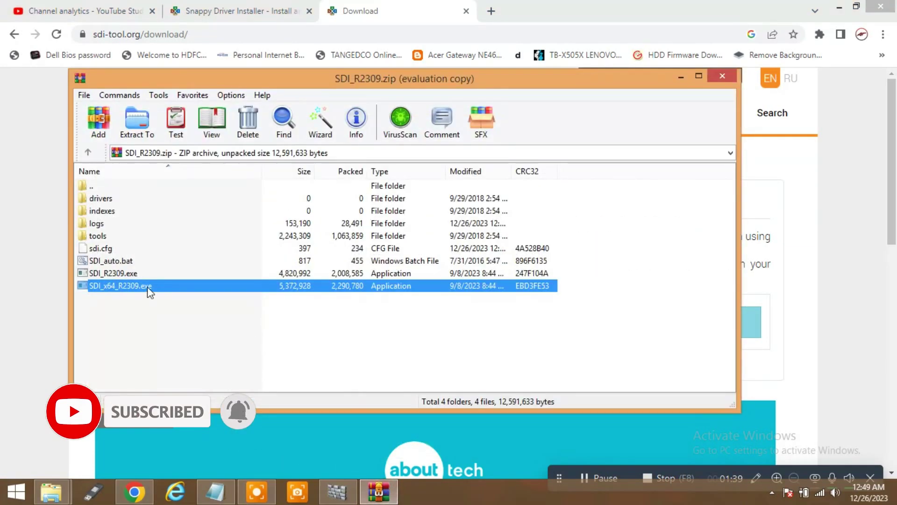
double_click(127, 273)
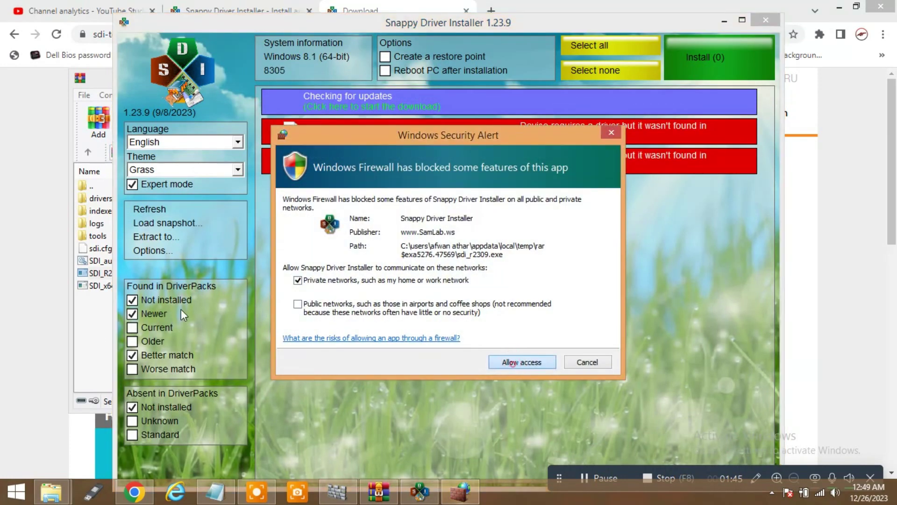
- Allow SDI through the firewall, pick Download Indexes Only (18.5 MB), and return to WinRAR
left_click(536, 366)
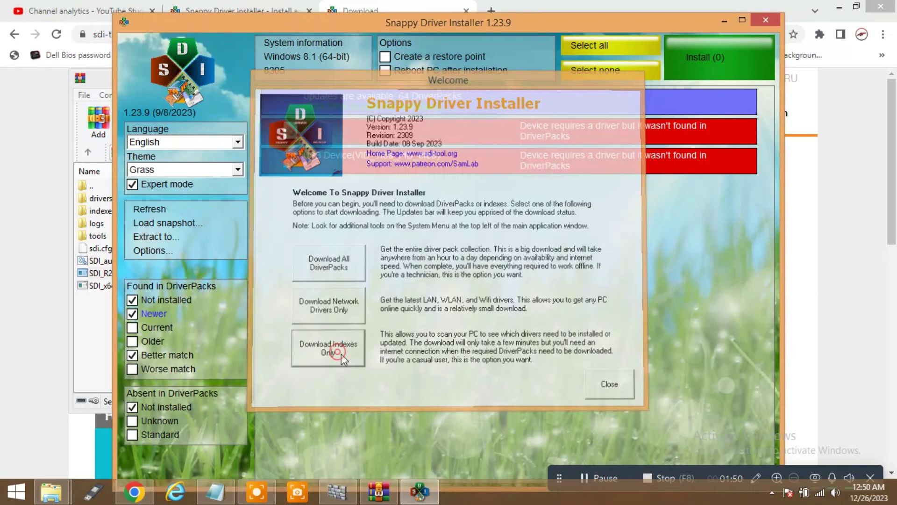
left_click(337, 356)
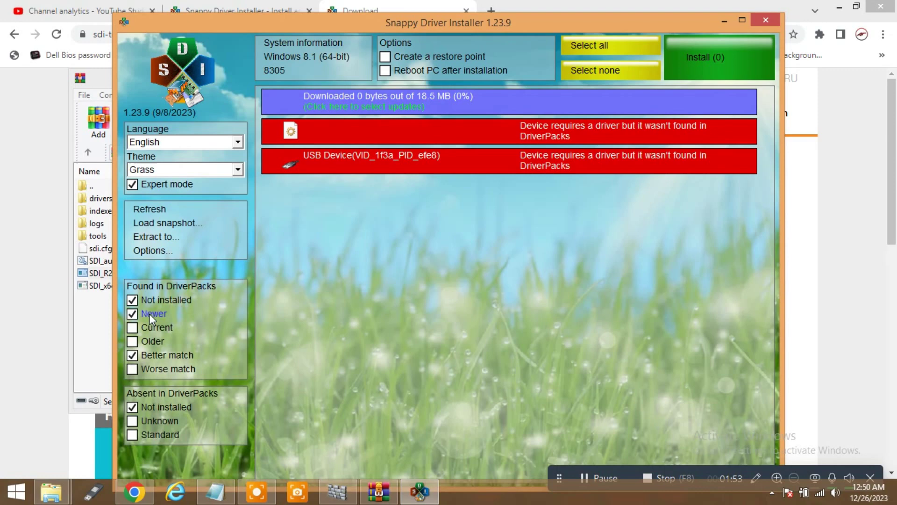
left_click(101, 329)
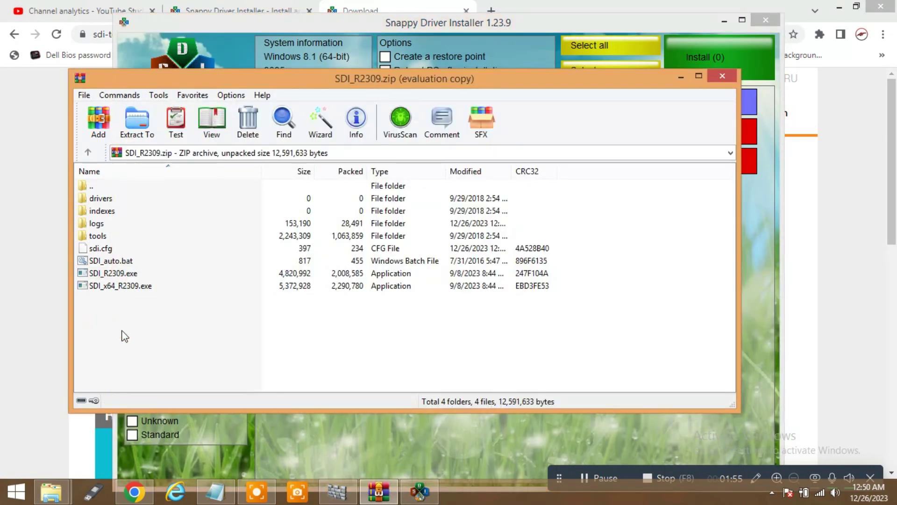
- Browse into indexes\SDI\txt, go back to the archive root, and relaunch SDI_x64_R2309.exe
double_click(103, 210)
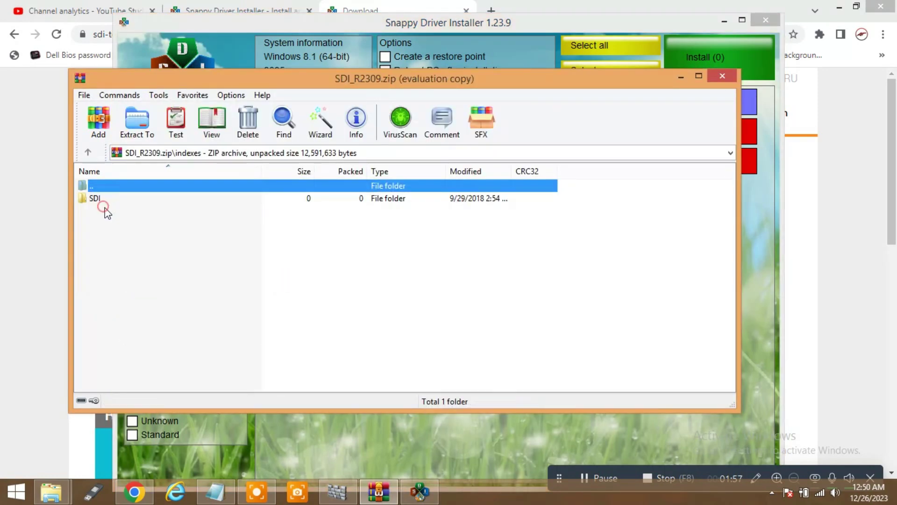
double_click(90, 200)
double_click(95, 198)
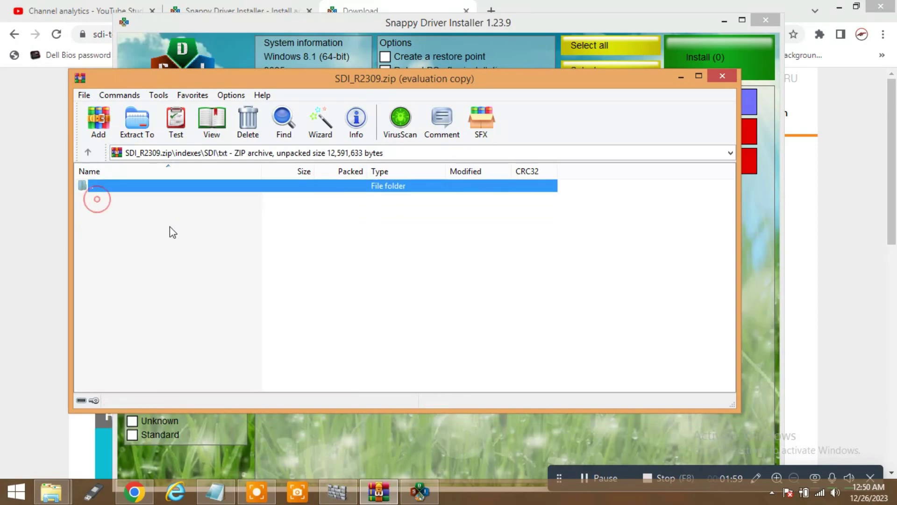
left_click(88, 152)
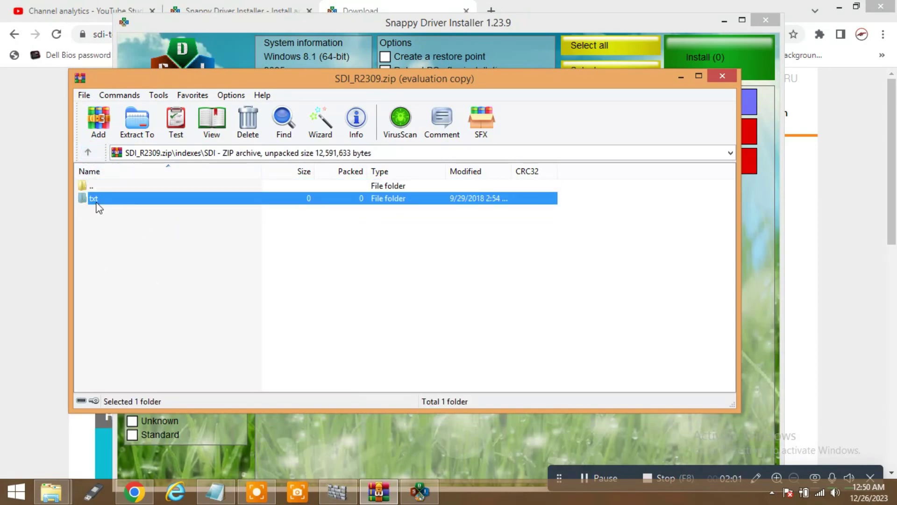
left_click(89, 154)
left_click(90, 157)
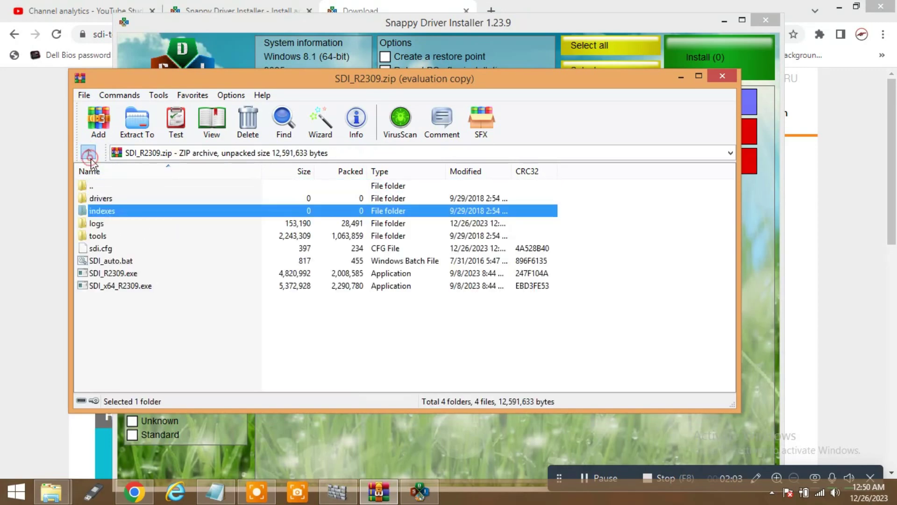
double_click(124, 286)
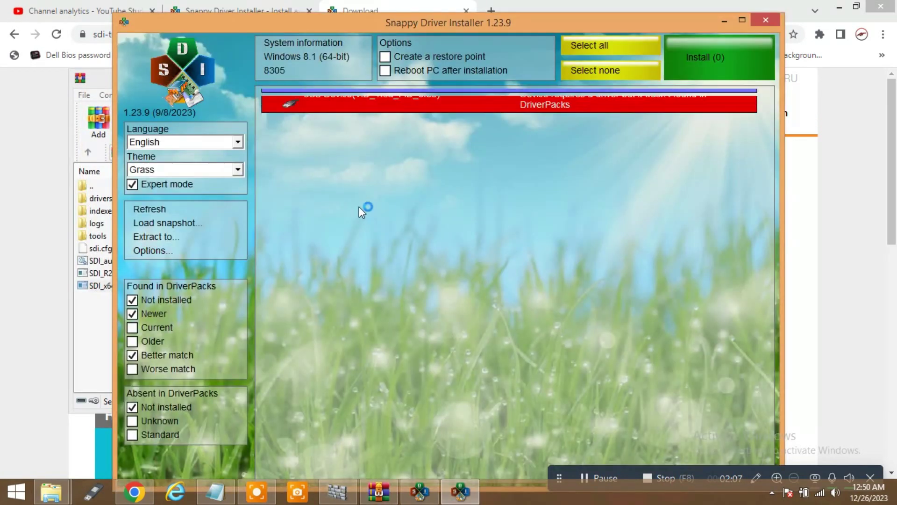
- Allow SDI through the firewall, close the Welcome screen, and open the 'Updates are available' list
left_click(535, 362)
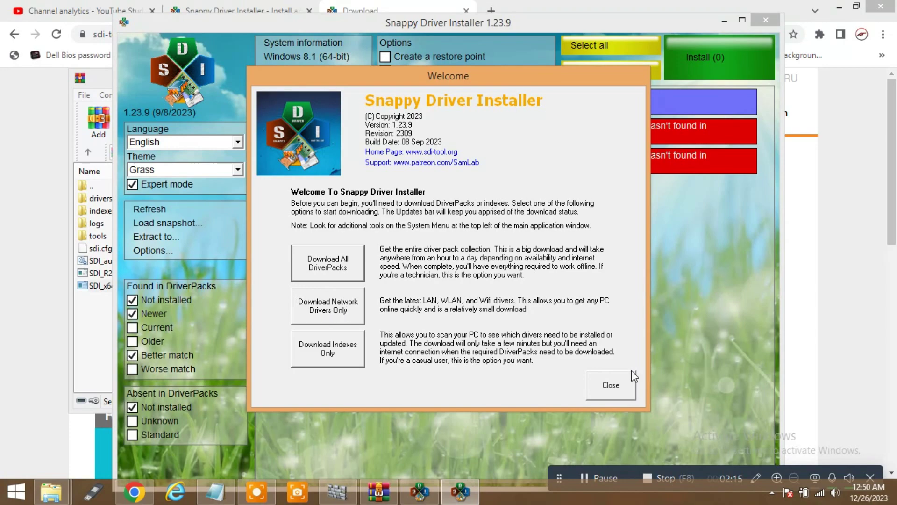
left_click(616, 386)
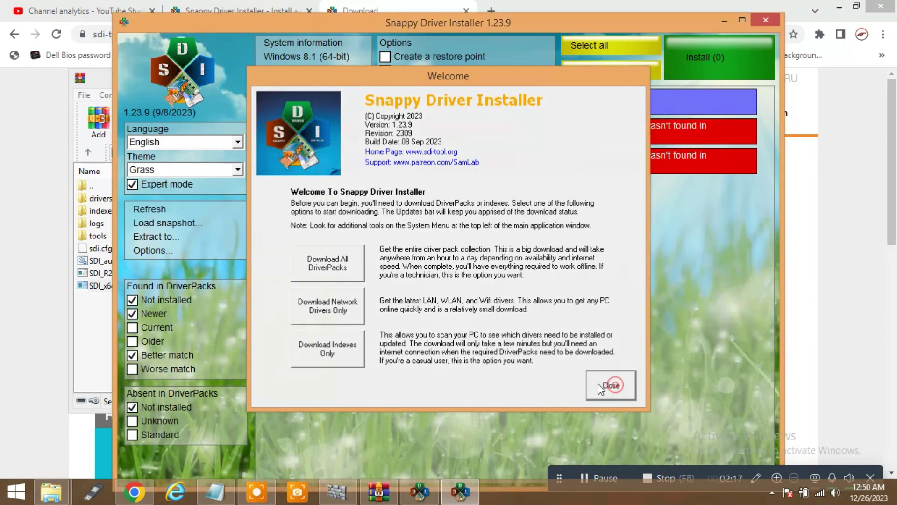
left_click(370, 103)
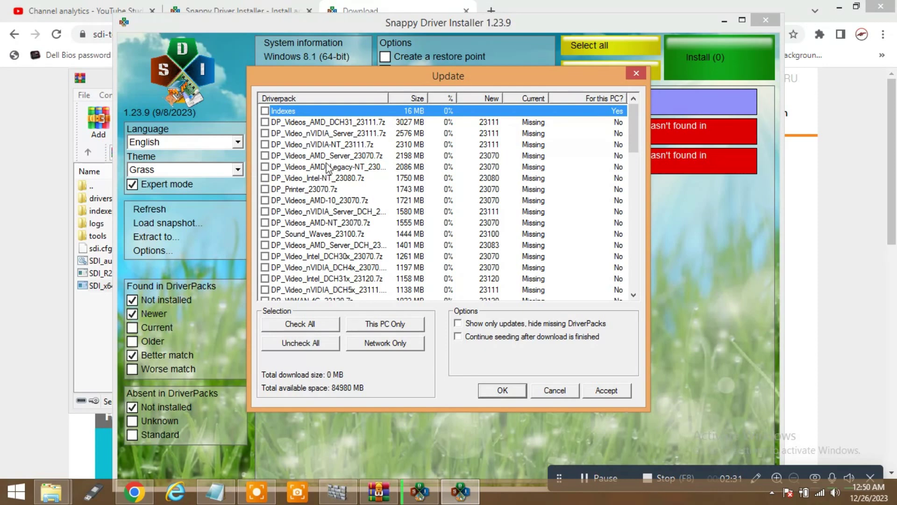
scroll(348, 208, "down", 5)
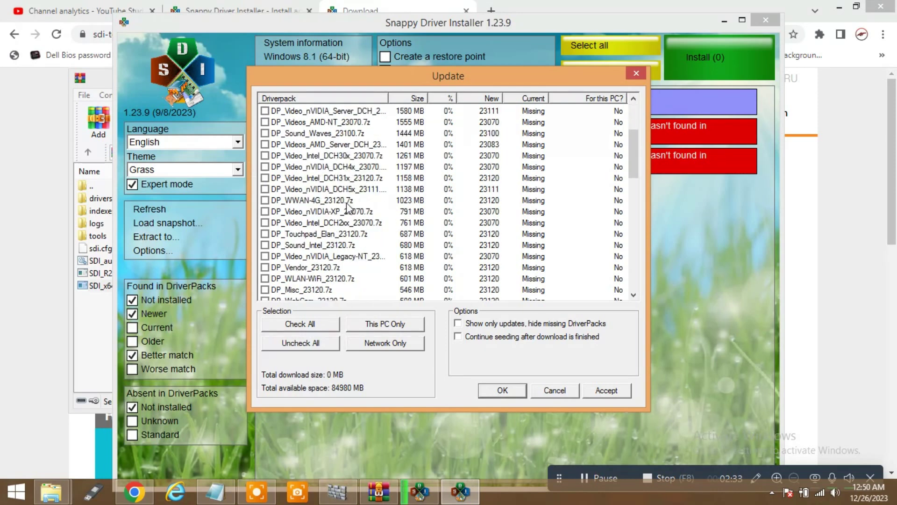
scroll(344, 212, "down", 3)
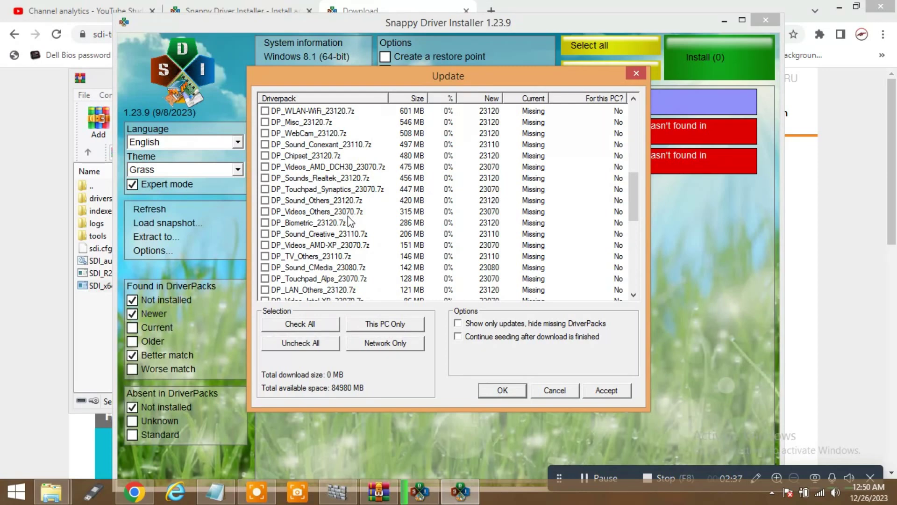
scroll(348, 216, "down", 10)
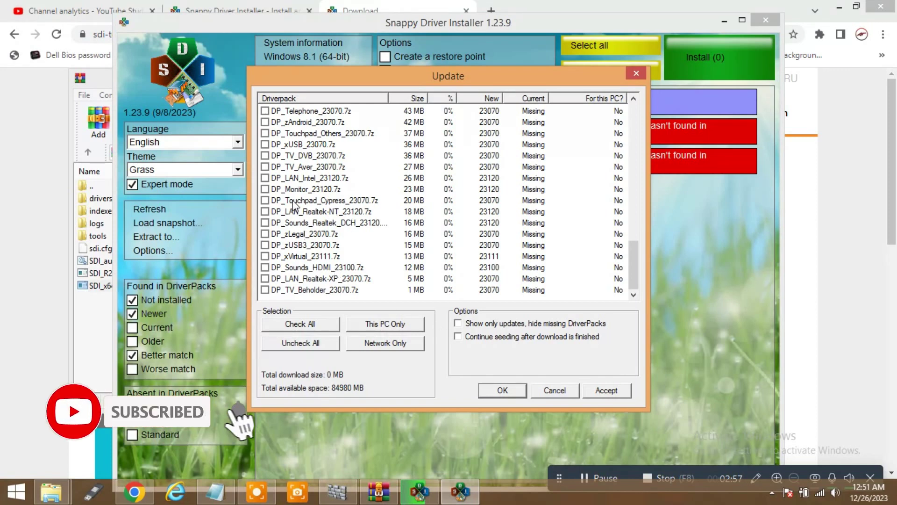
- Tick the DP_LAN_Intel, DP_Videos_Others and DP_Sound_Others driverpacks
left_click(265, 178)
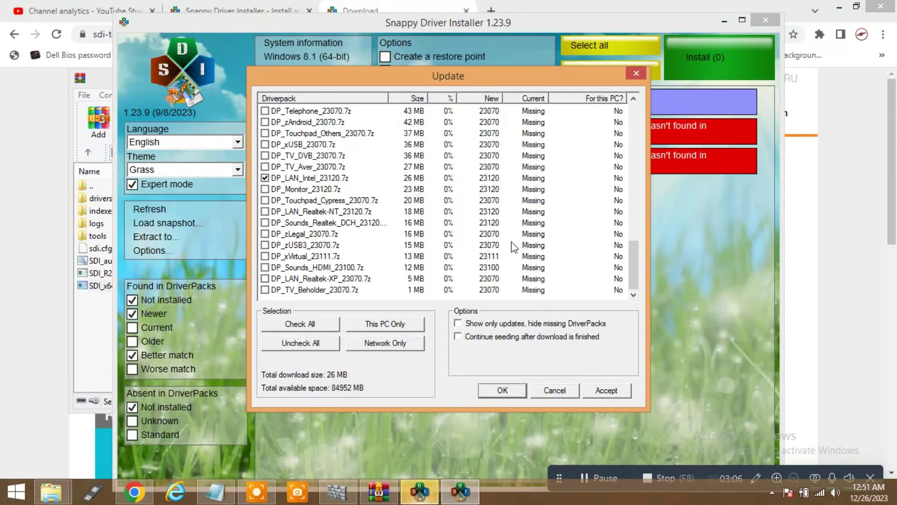
left_click(741, 236)
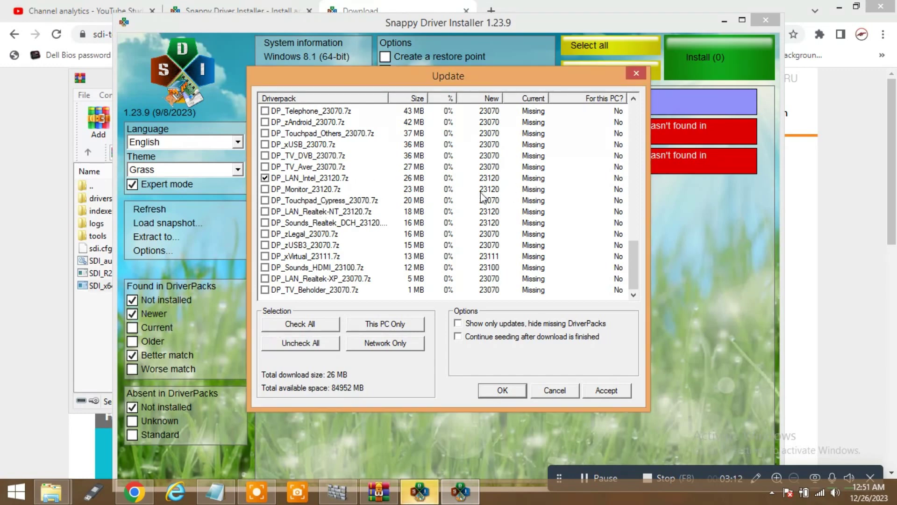
scroll(436, 165, "up", 10)
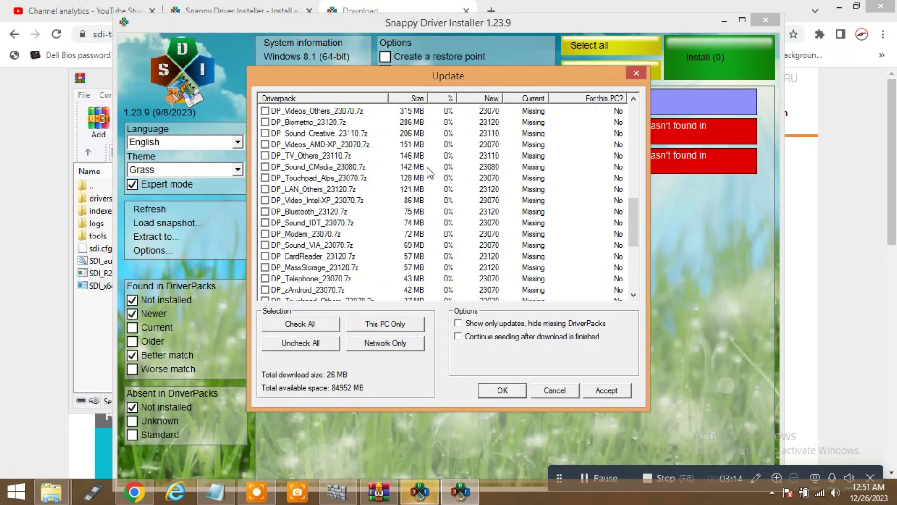
scroll(434, 173, "up", 1)
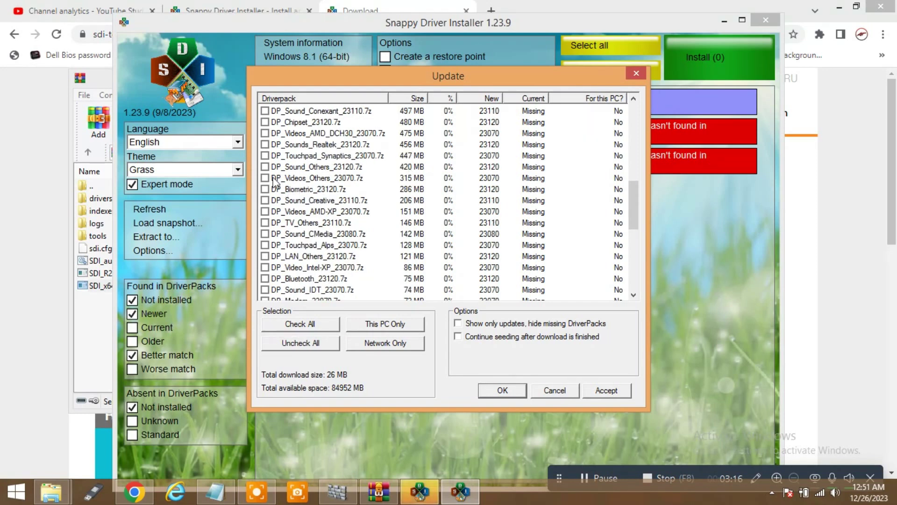
left_click(265, 178)
left_click(265, 167)
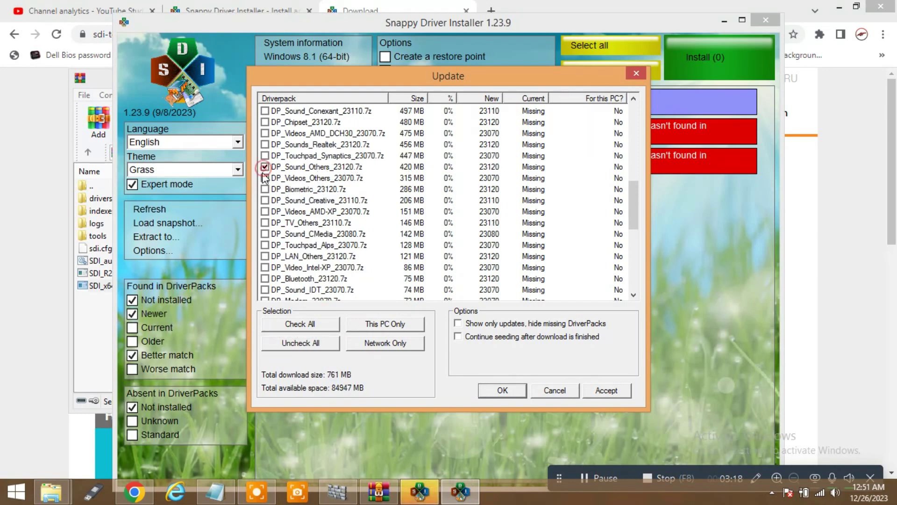
- Tick the DP_WebCam, DP_WLAN-WiFi and DP_Touchpad_Elan driverpacks, bringing the download to 3175 MB
scroll(318, 189, "up", 2)
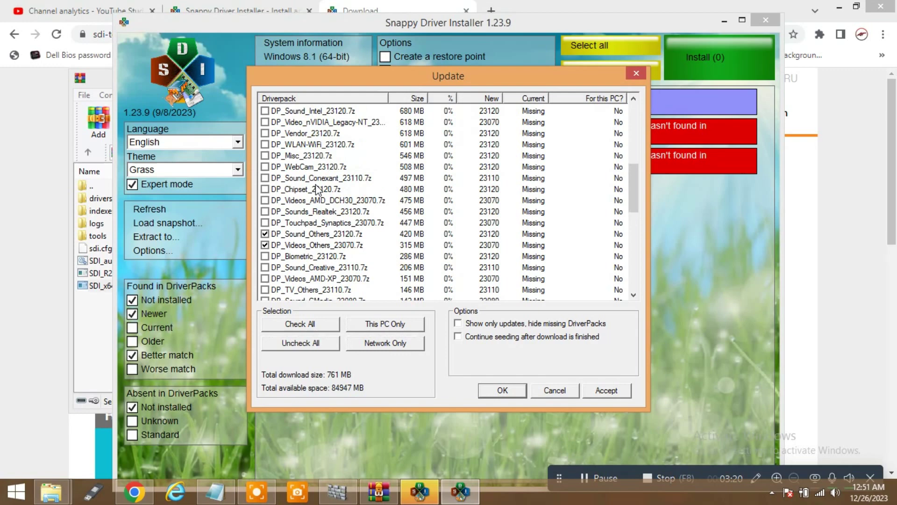
left_click(265, 167)
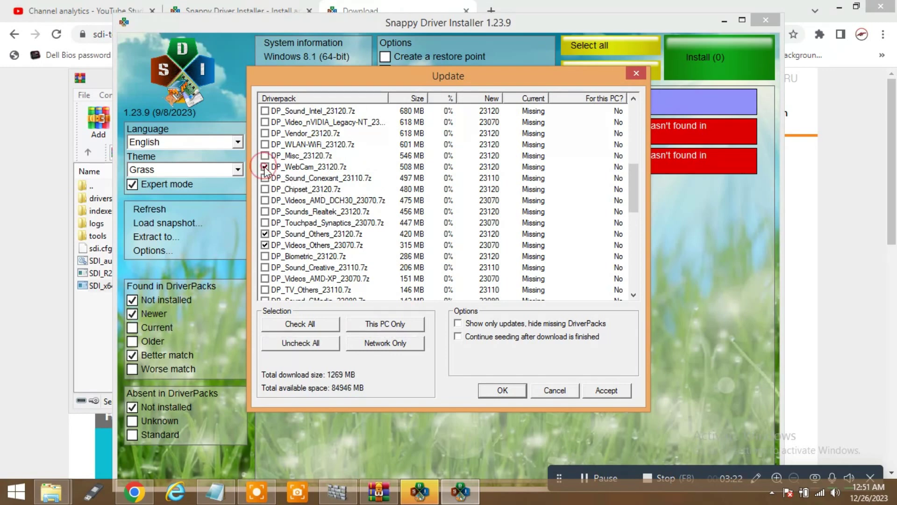
left_click(265, 145)
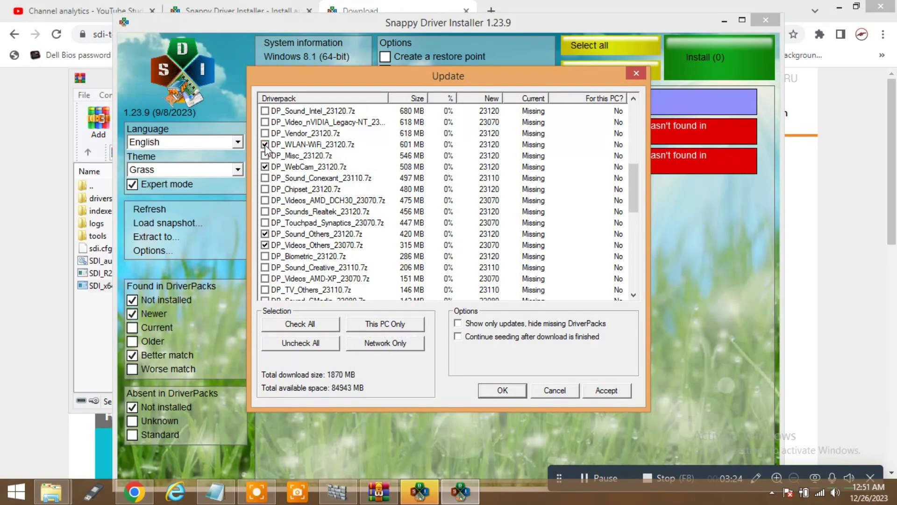
scroll(331, 176, "up", 1)
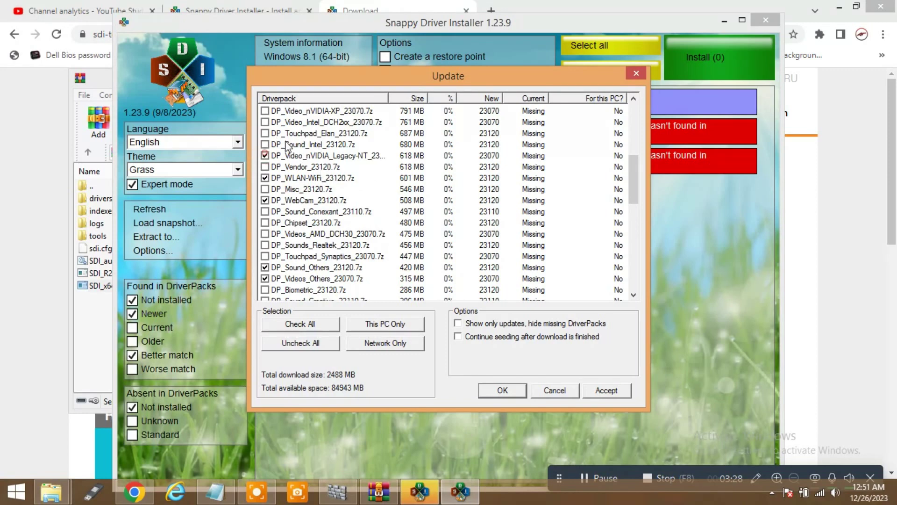
left_click(265, 133)
scroll(312, 269, "down", 1)
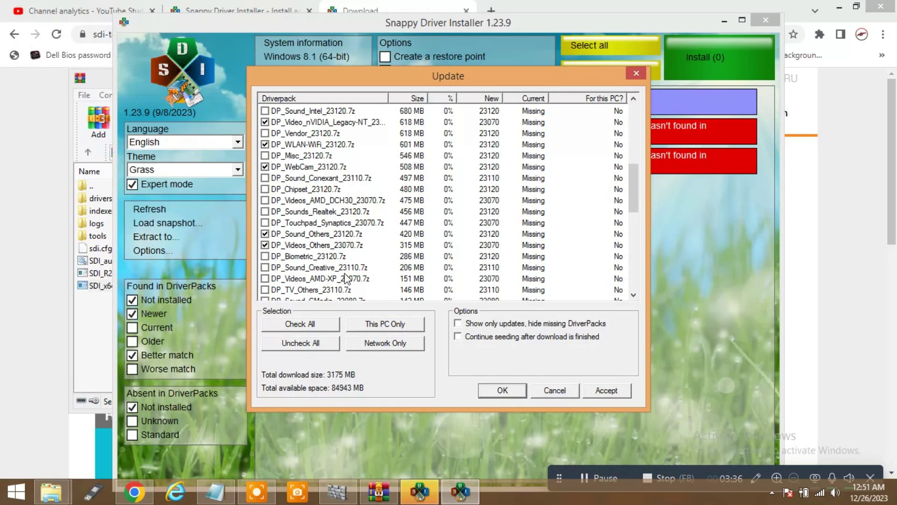
scroll(327, 289, "down", 1)
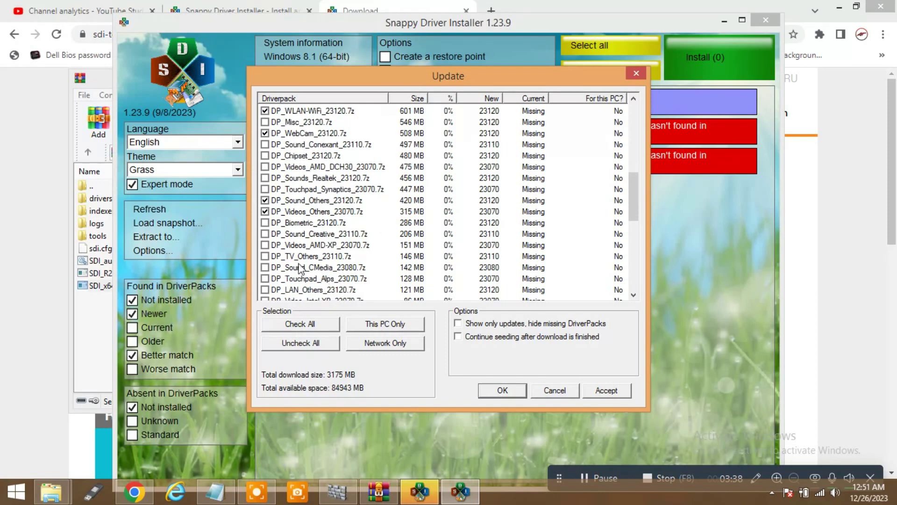
scroll(304, 264, "down", 1)
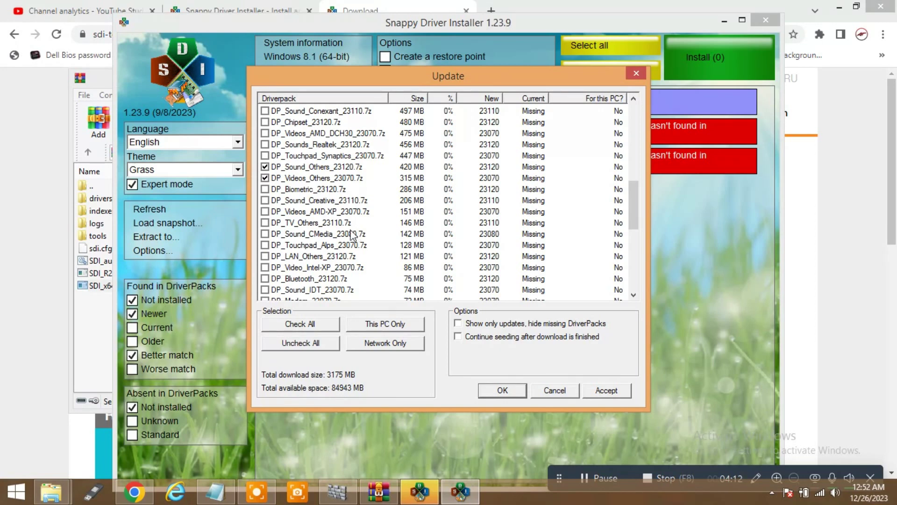
scroll(412, 262, "up", 1)
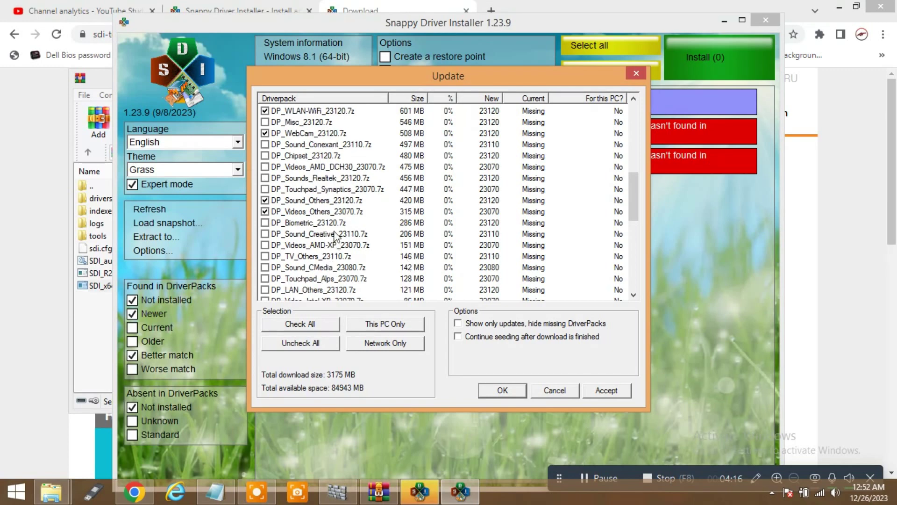
scroll(315, 238, "up", 6)
scroll(315, 239, "up", 2)
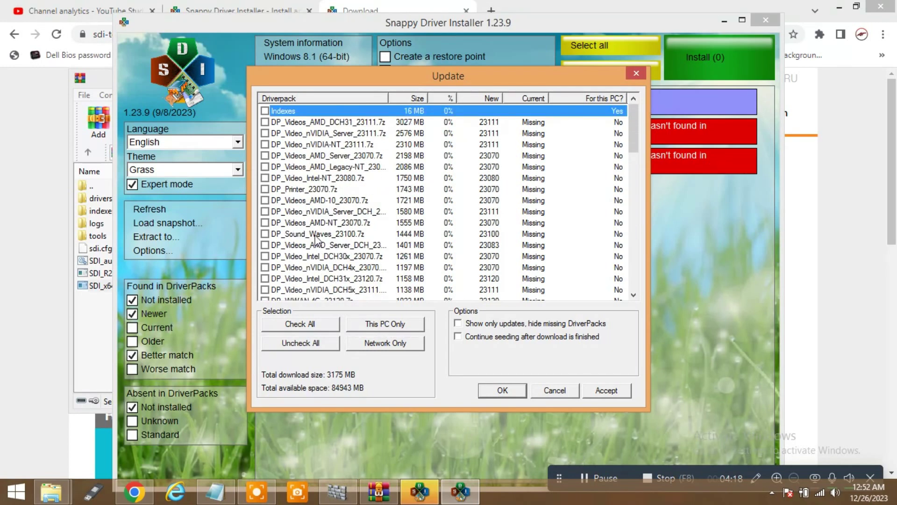
- Cancel the Update dialog to reach the main window's 'Updates are available: 64 DriverPacks' banner
left_click(553, 390)
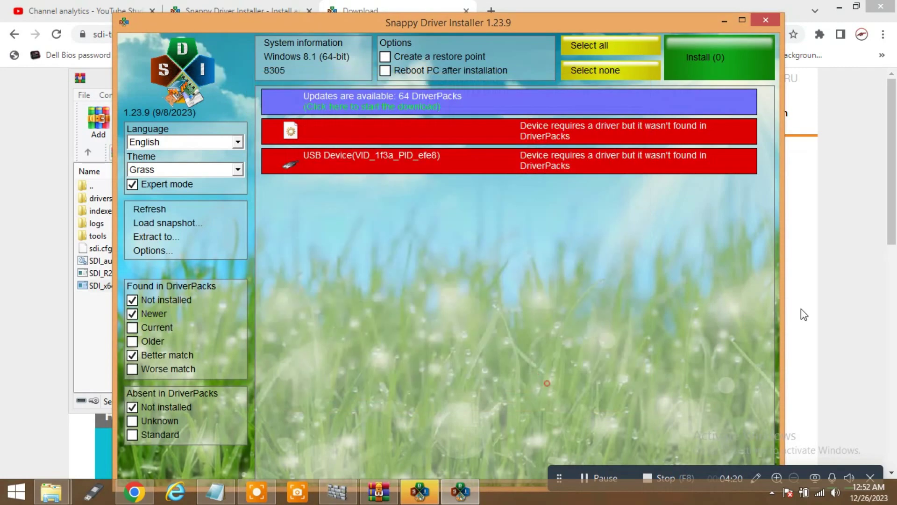